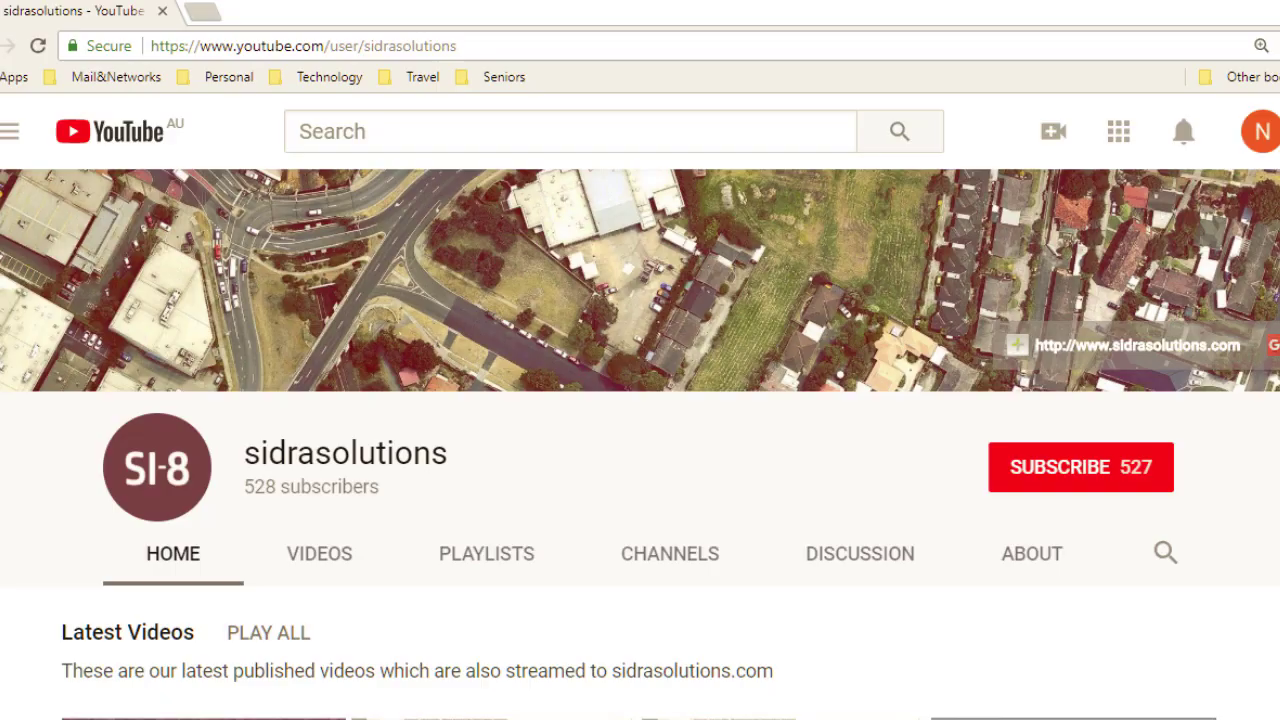
Subscribe to the sidrasolutions YouTube channel and turn on all its notifications
click(1087, 474)
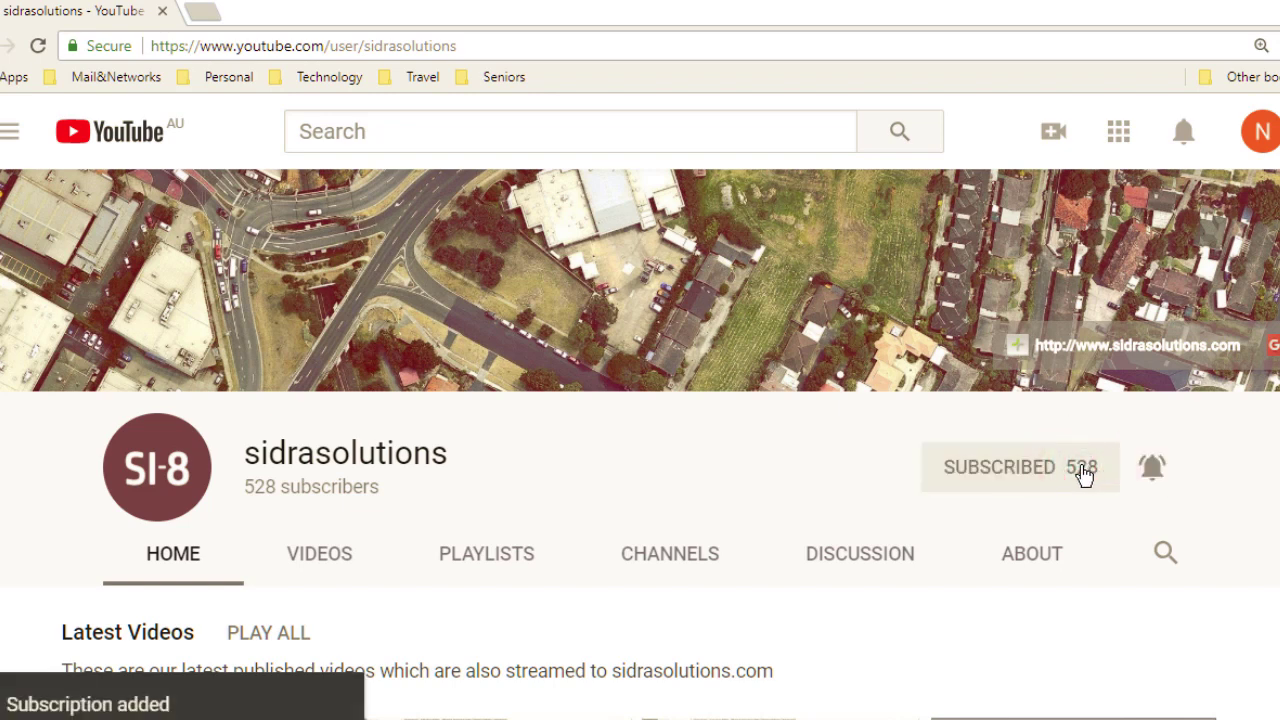
click(1155, 472)
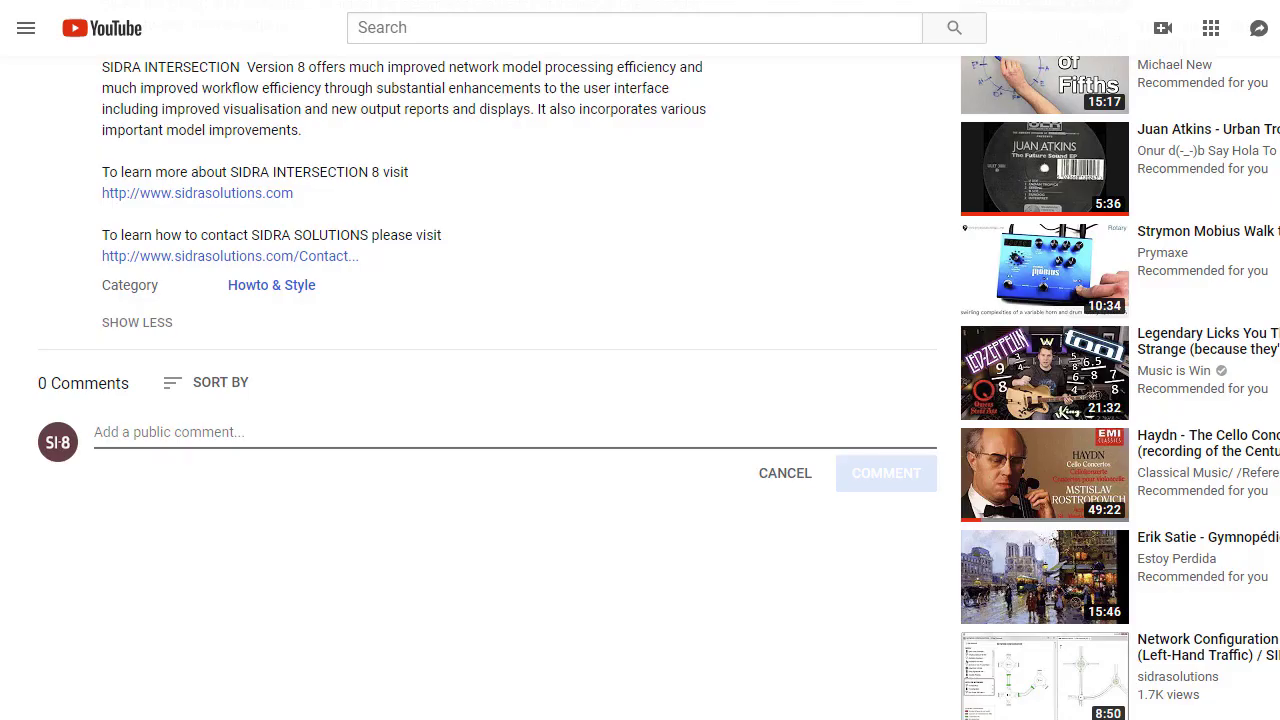
Type 'Your video suggestions here in the Youtube comment box.' into the video's comment box
text(You)
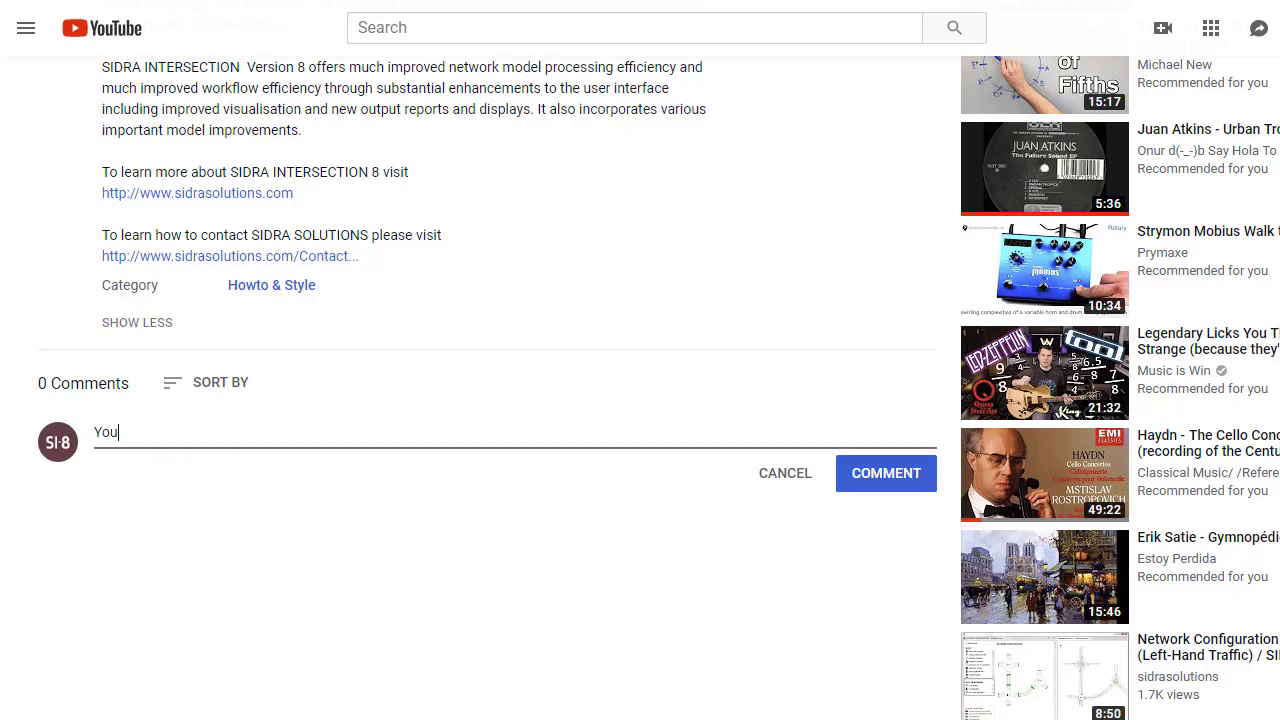
text(r video suggesti)
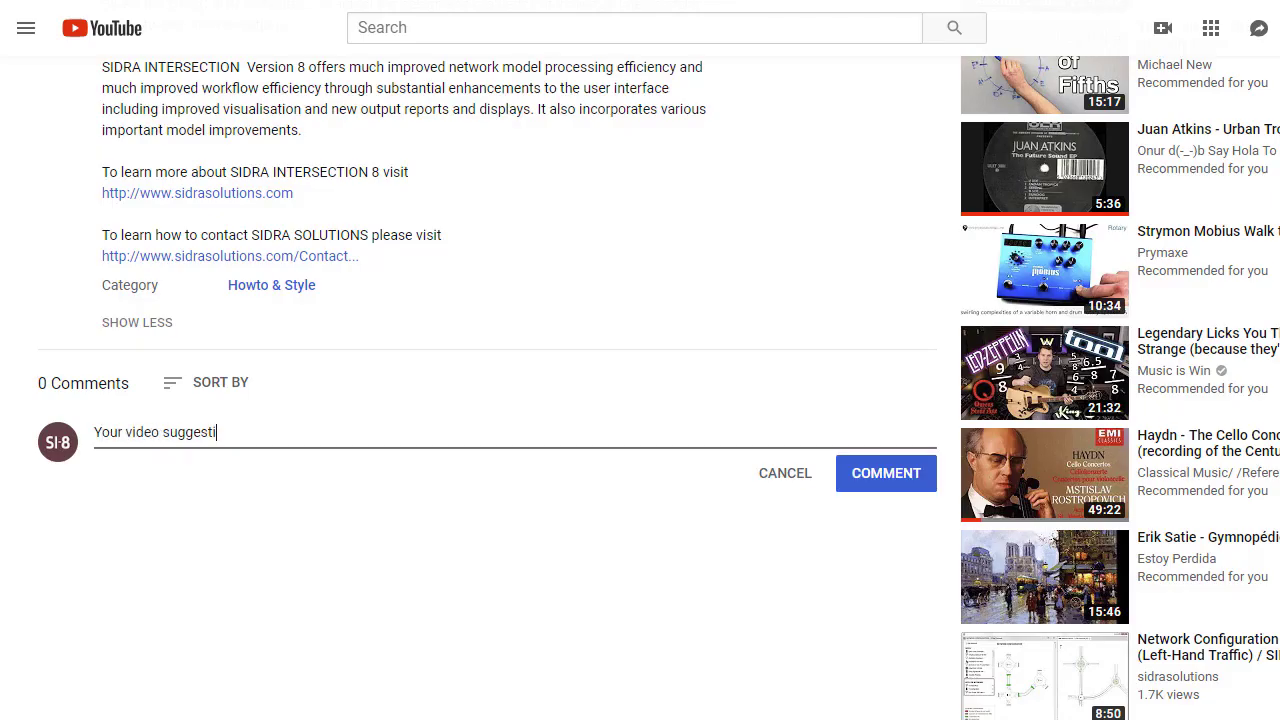
text(ons here in the Y)
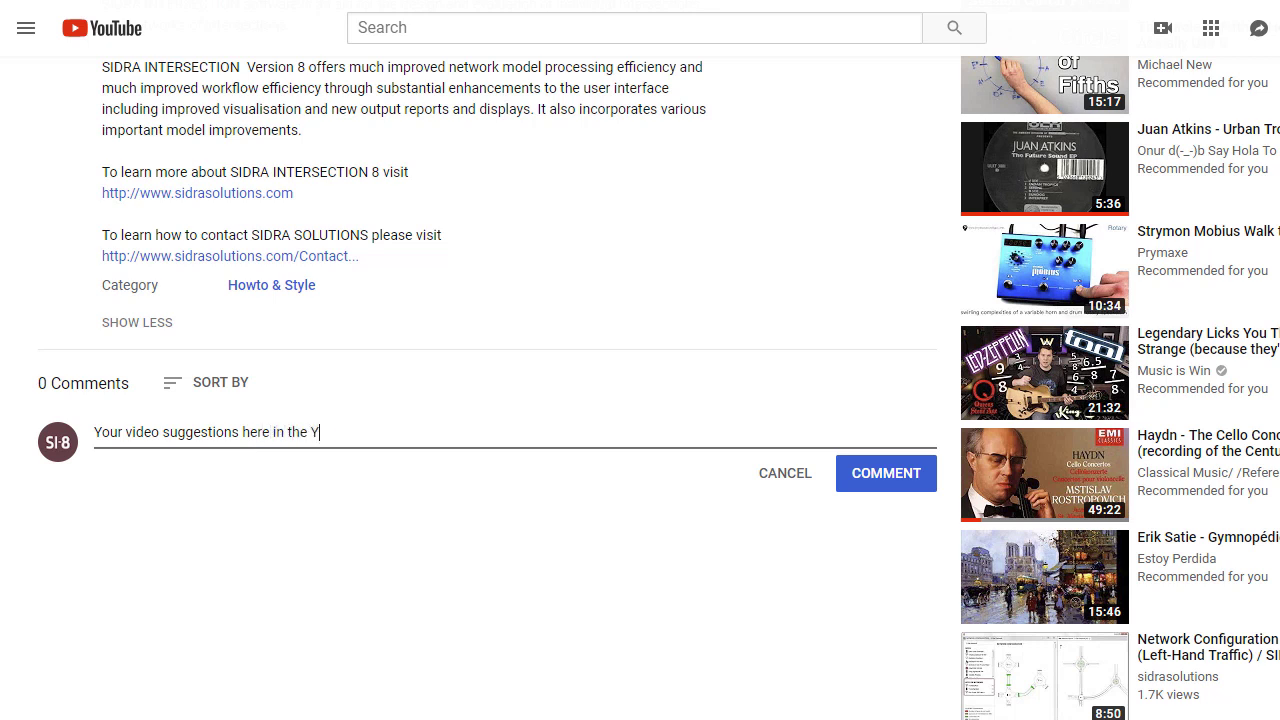
text(outube comment box.)
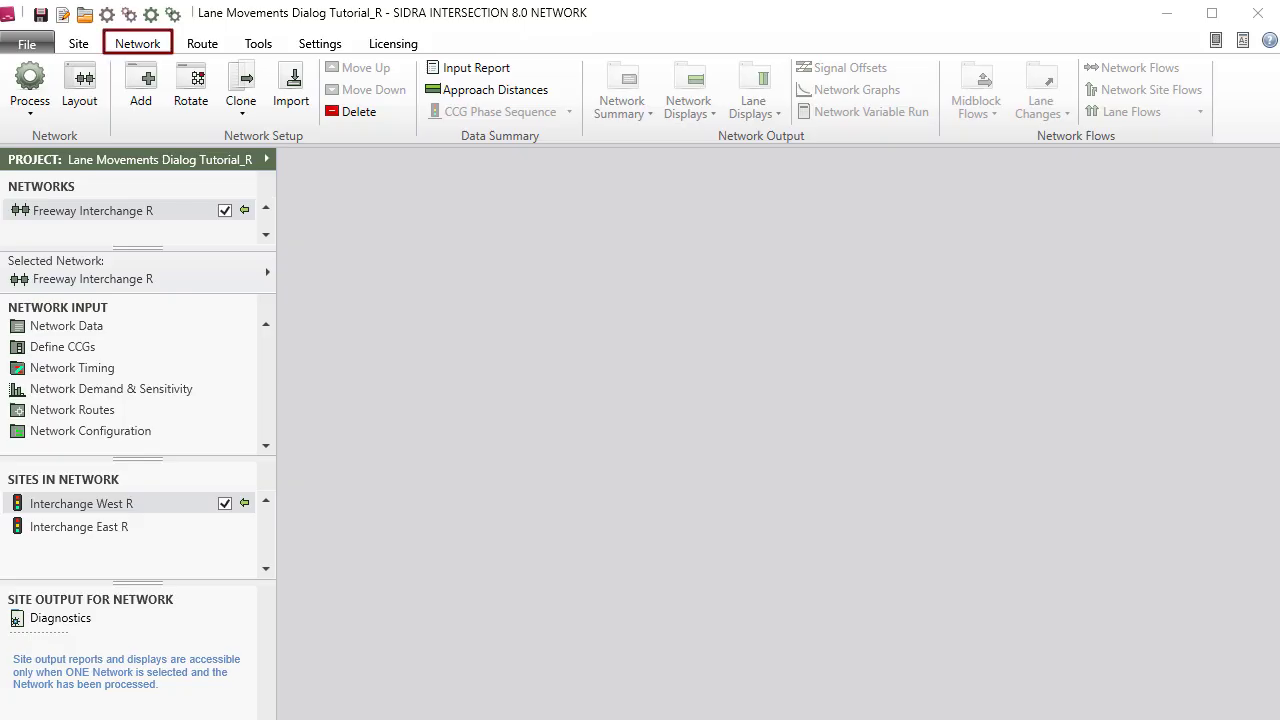
Open the Network Layout of Freeway Interchange R from the Networks list
double_click(180, 211)
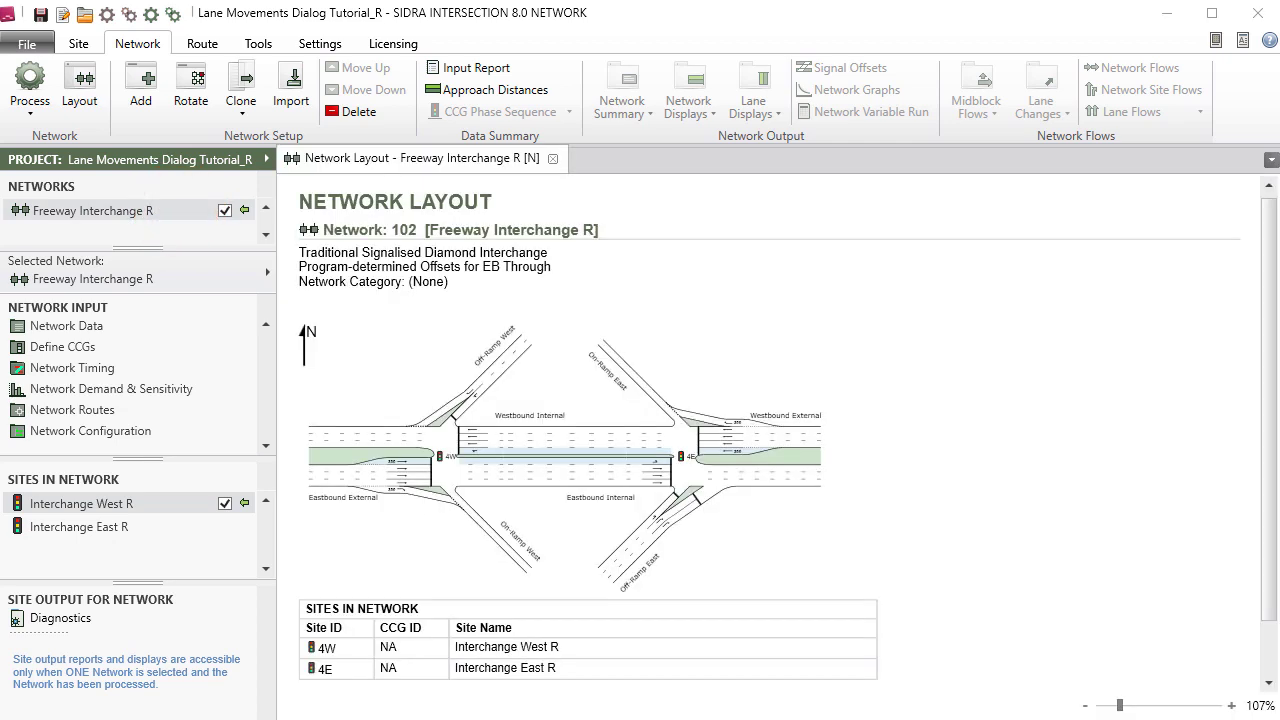
mouse_move(80, 526)
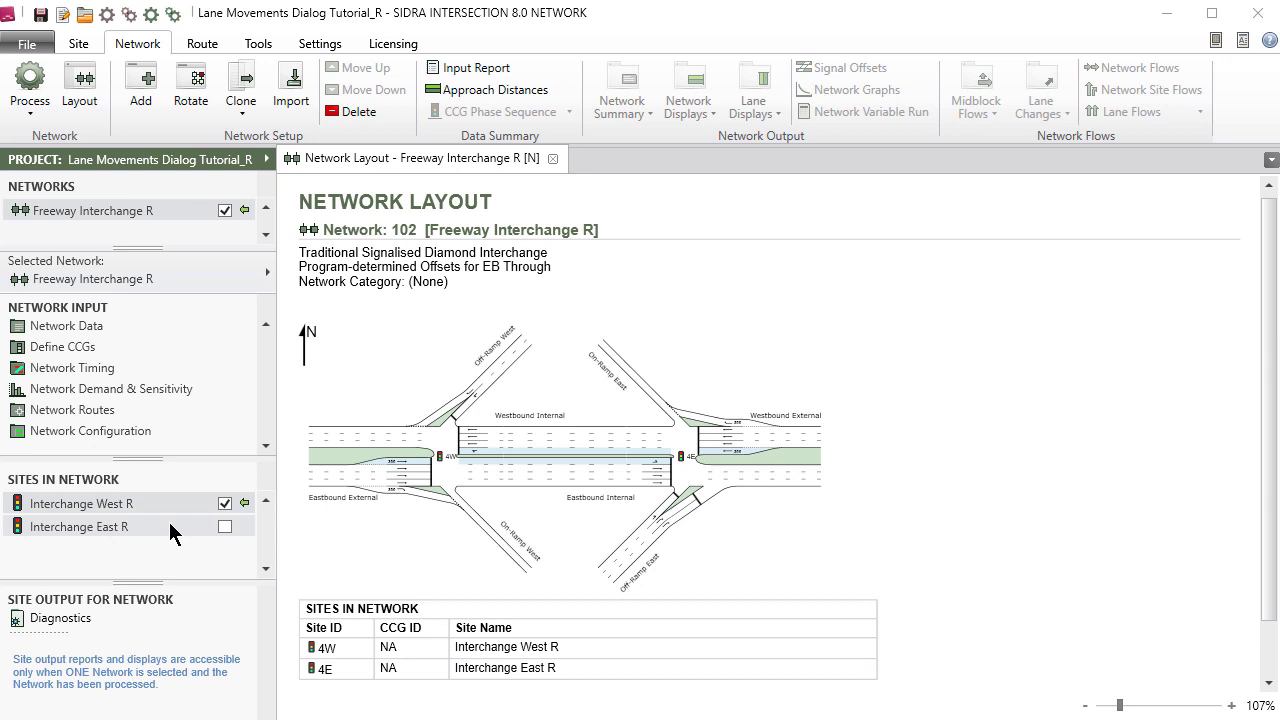
Open the Lane Movements dialog for the Interchange East R site
right_click(170, 530)
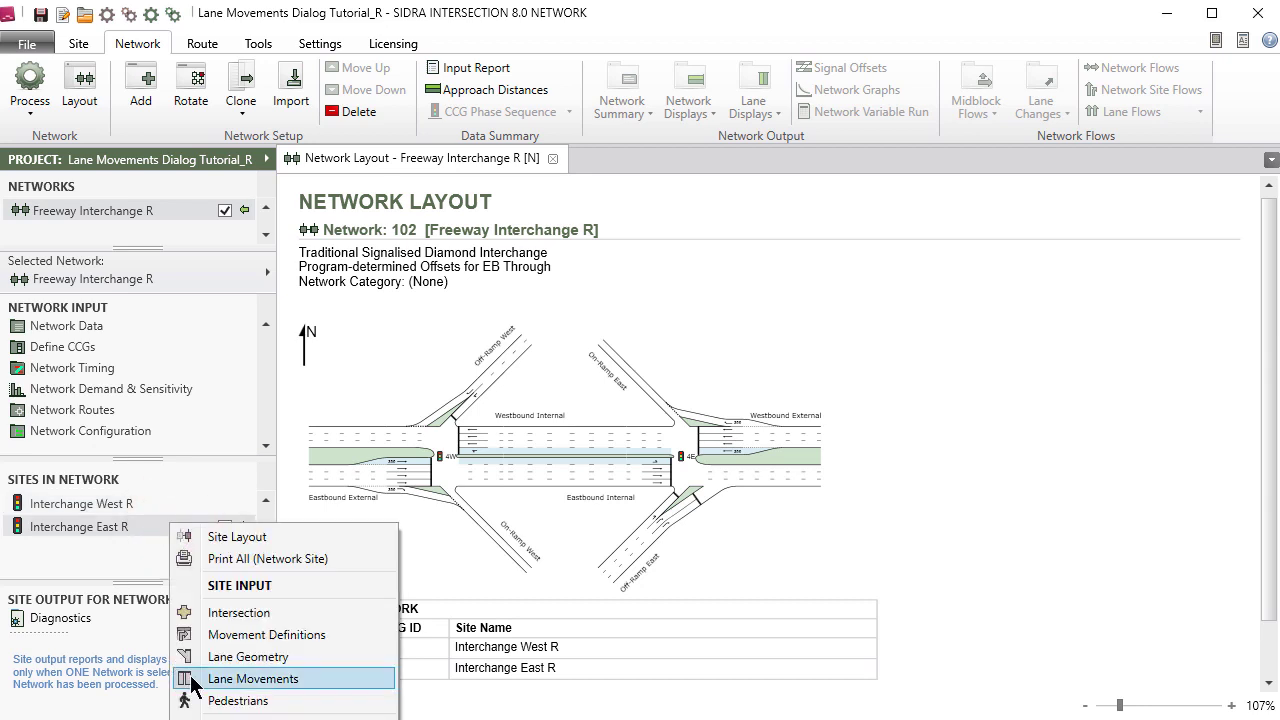
click(193, 680)
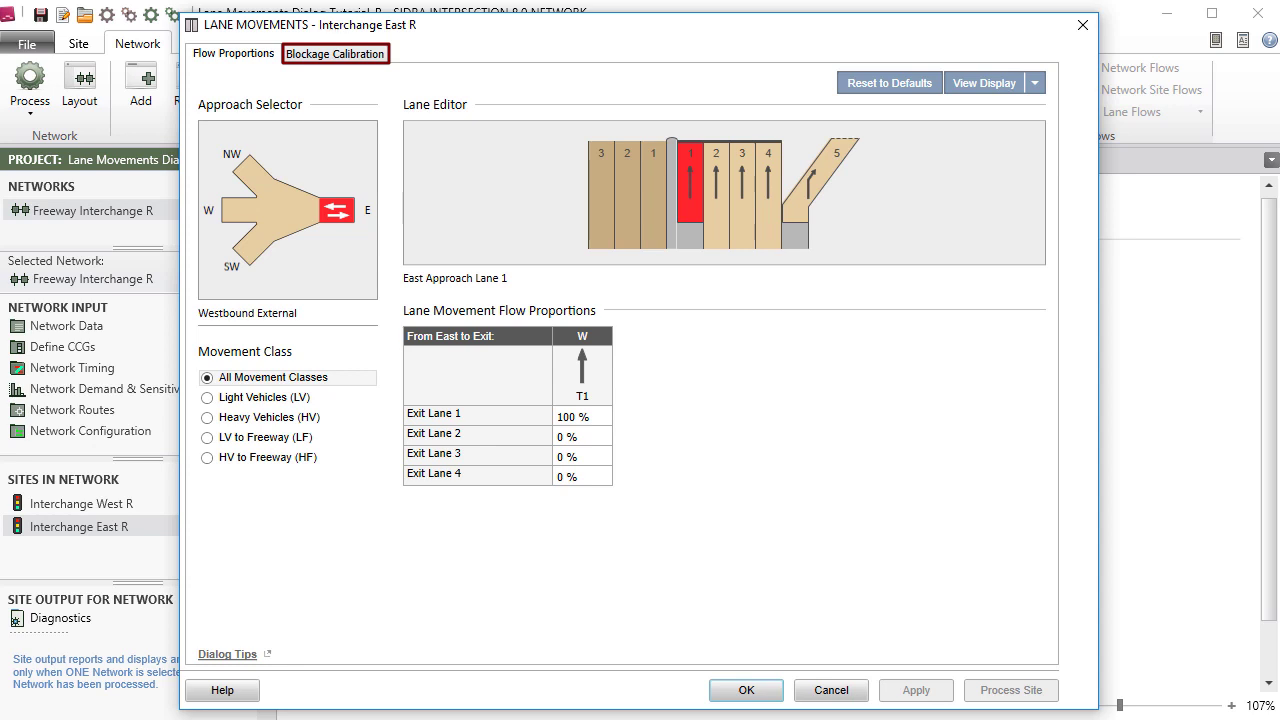
Display the layout beside the lane editor, check West lane 4, then select the Off-Ramp East approach
click(1015, 88)
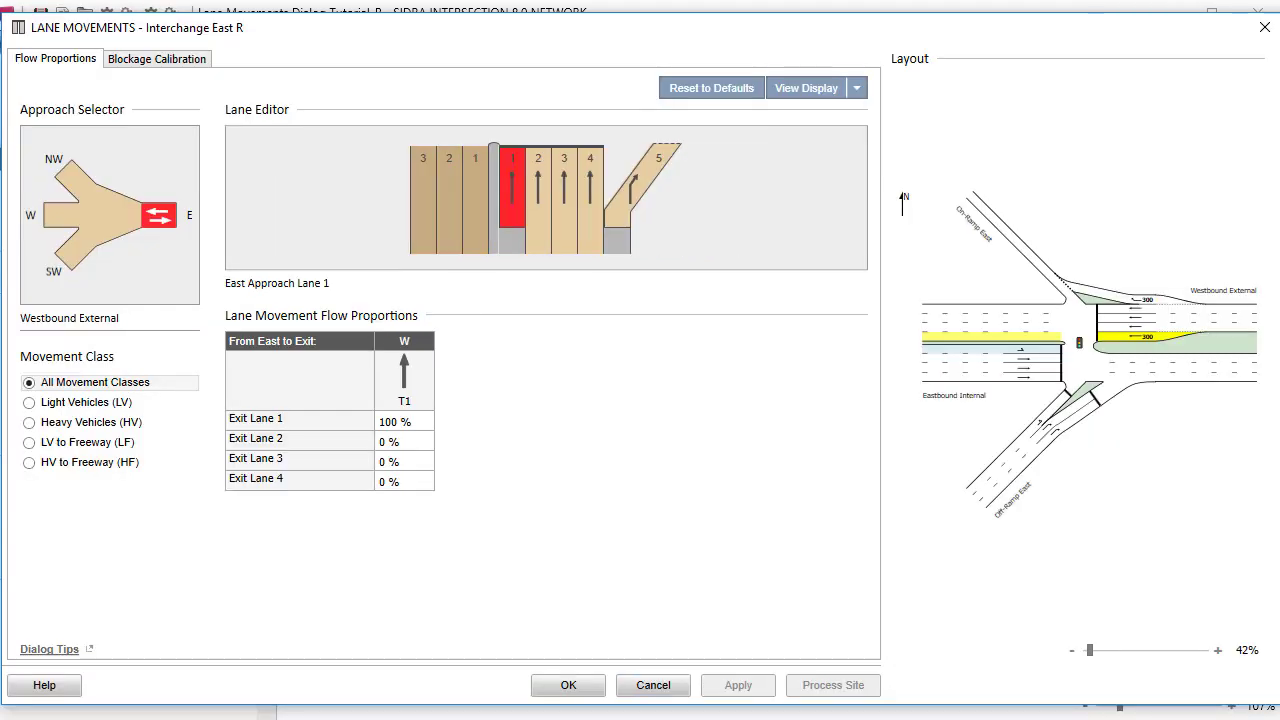
click(66, 228)
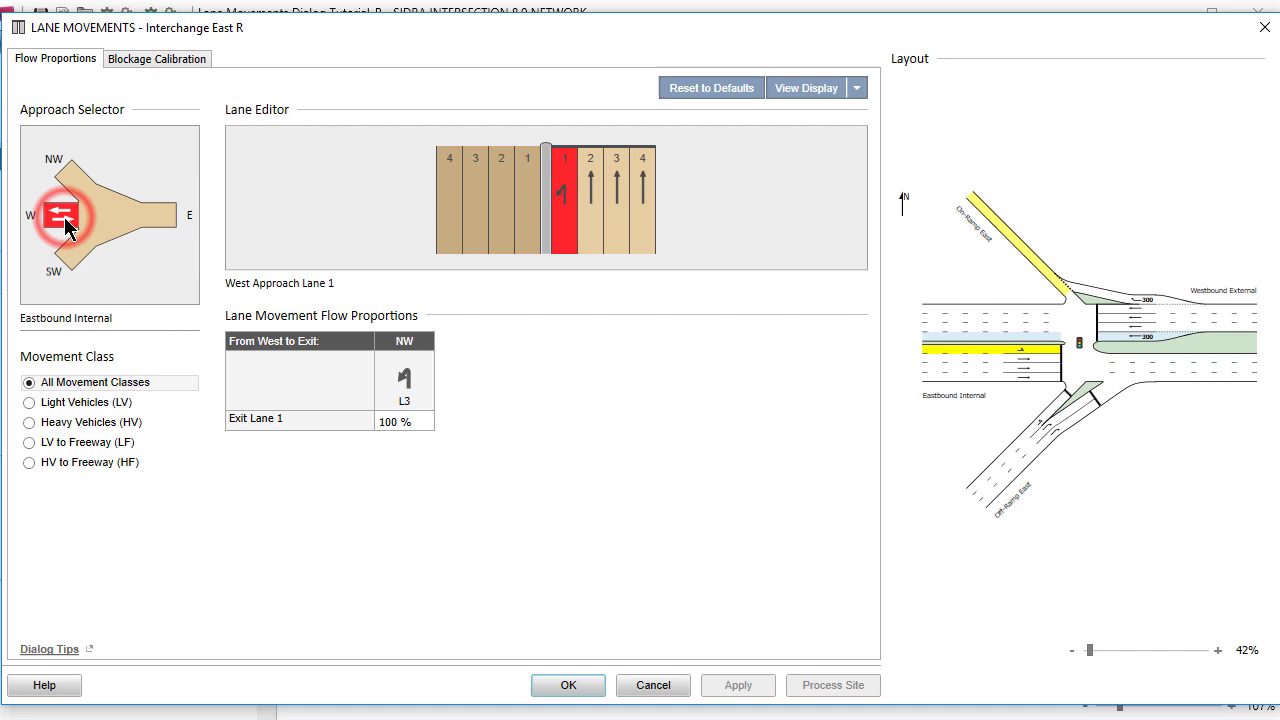
click(639, 215)
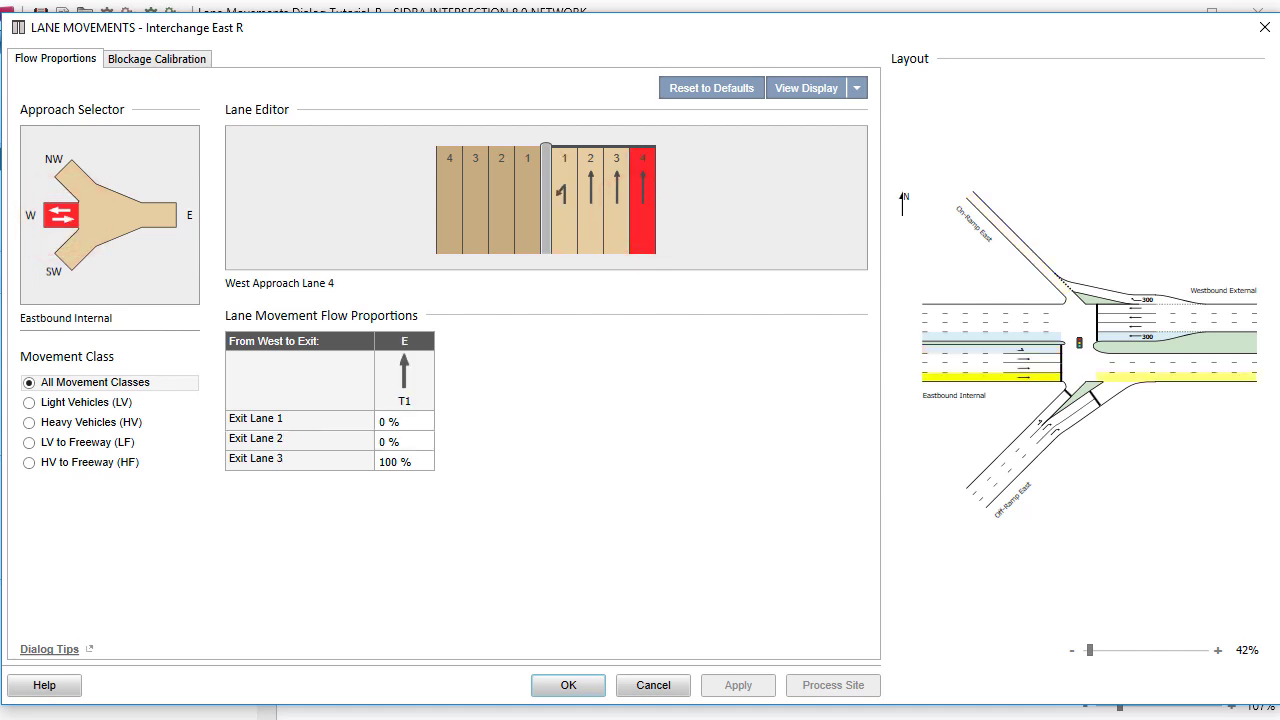
click(1035, 434)
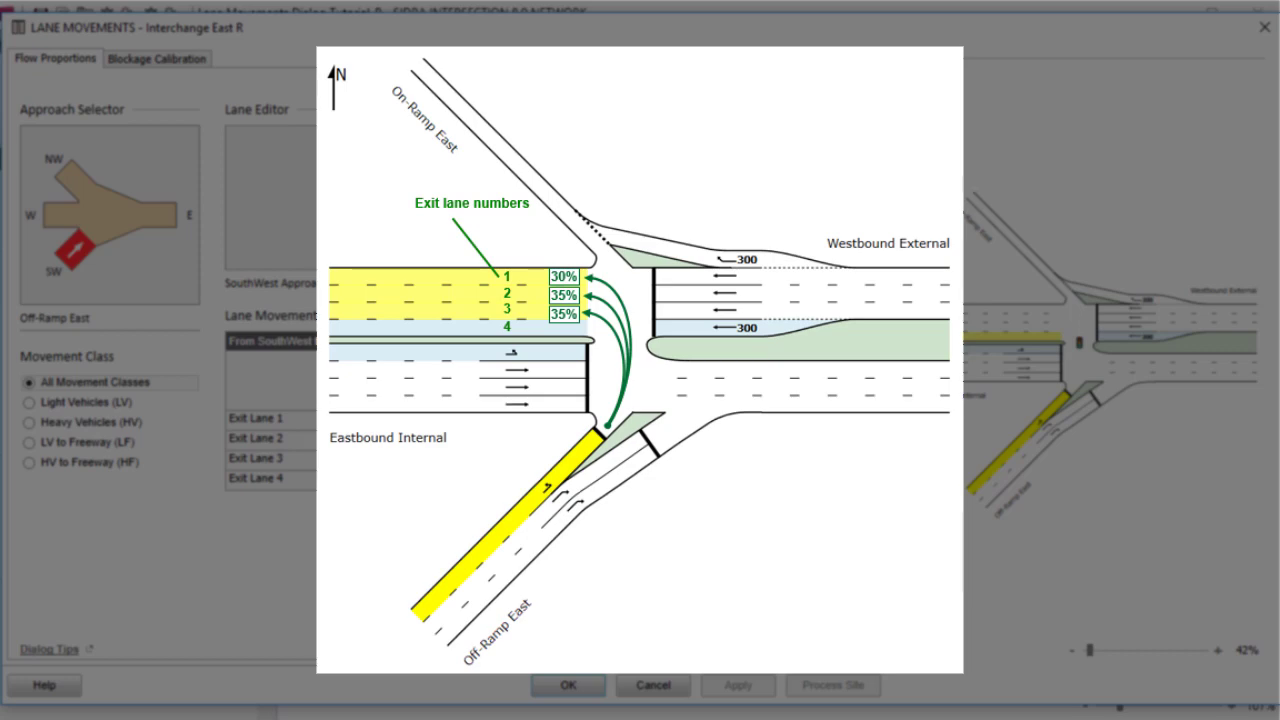
Enter Off-Ramp East lane 1 flow proportions of 0, 35, 35 and 30% for exit lanes 1–4
text(30)
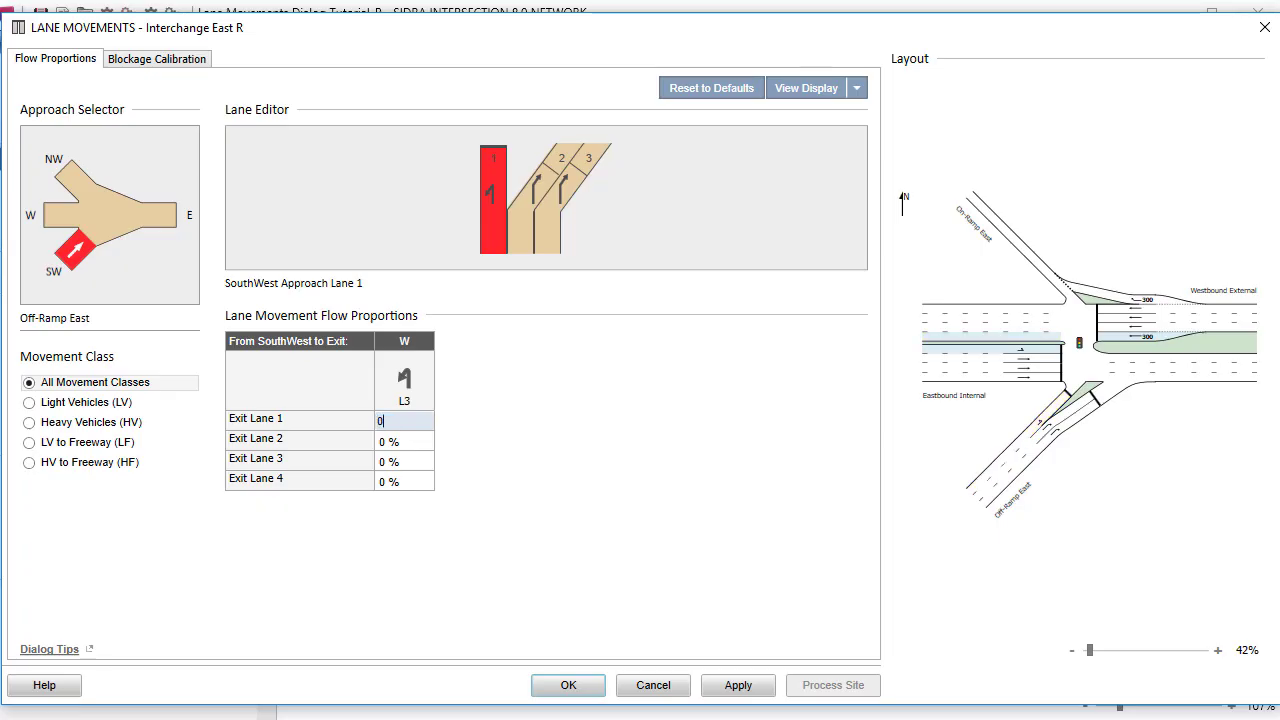
key(Return)
text(35)
key(Return)
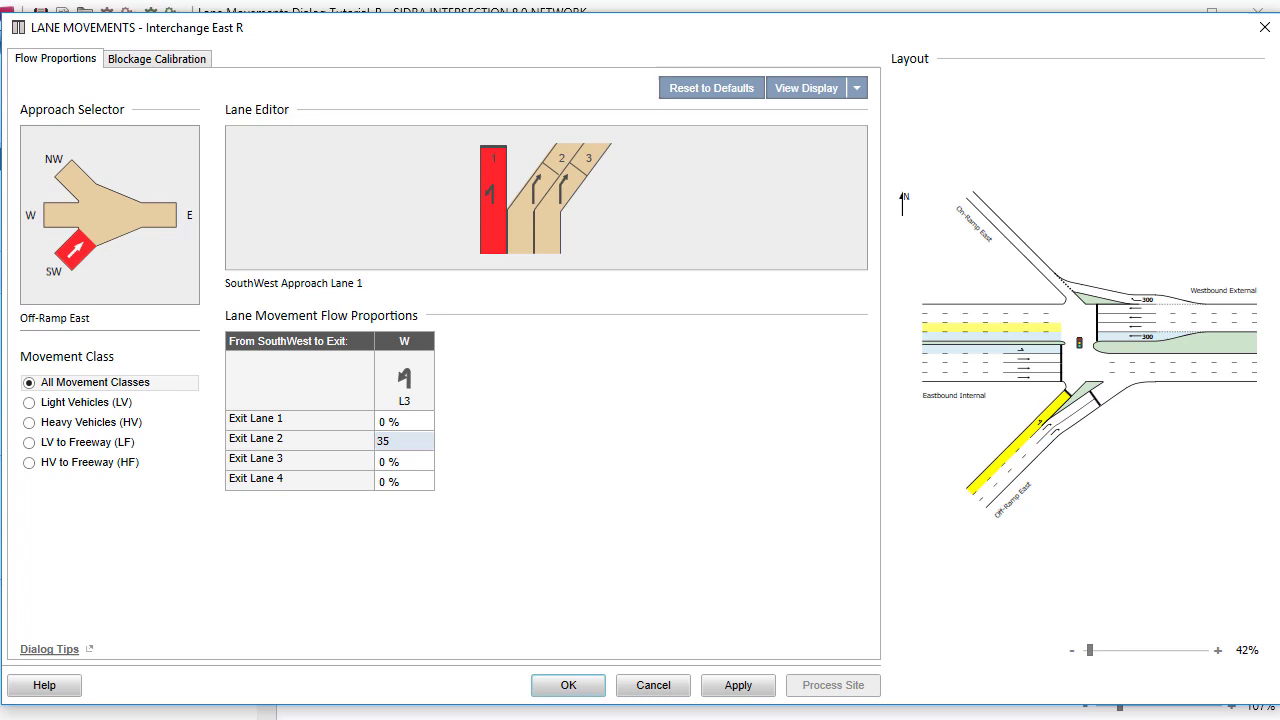
text(35)
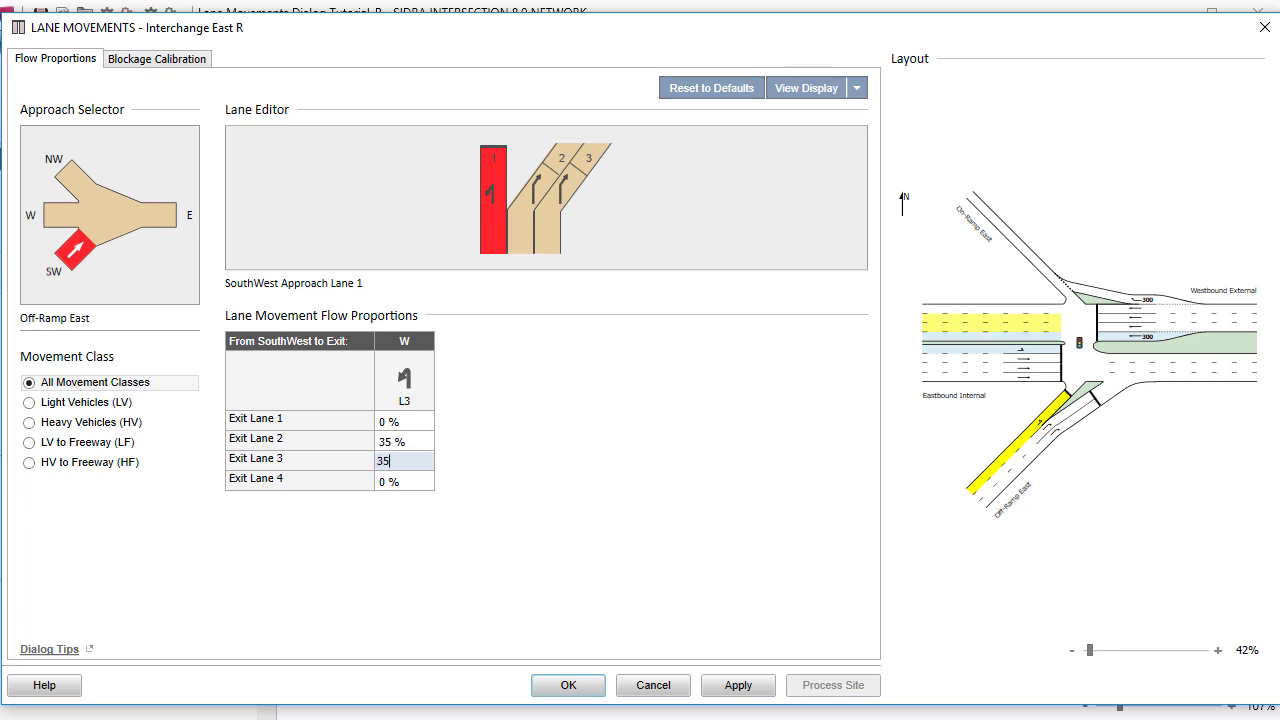
key(Return)
text(30)
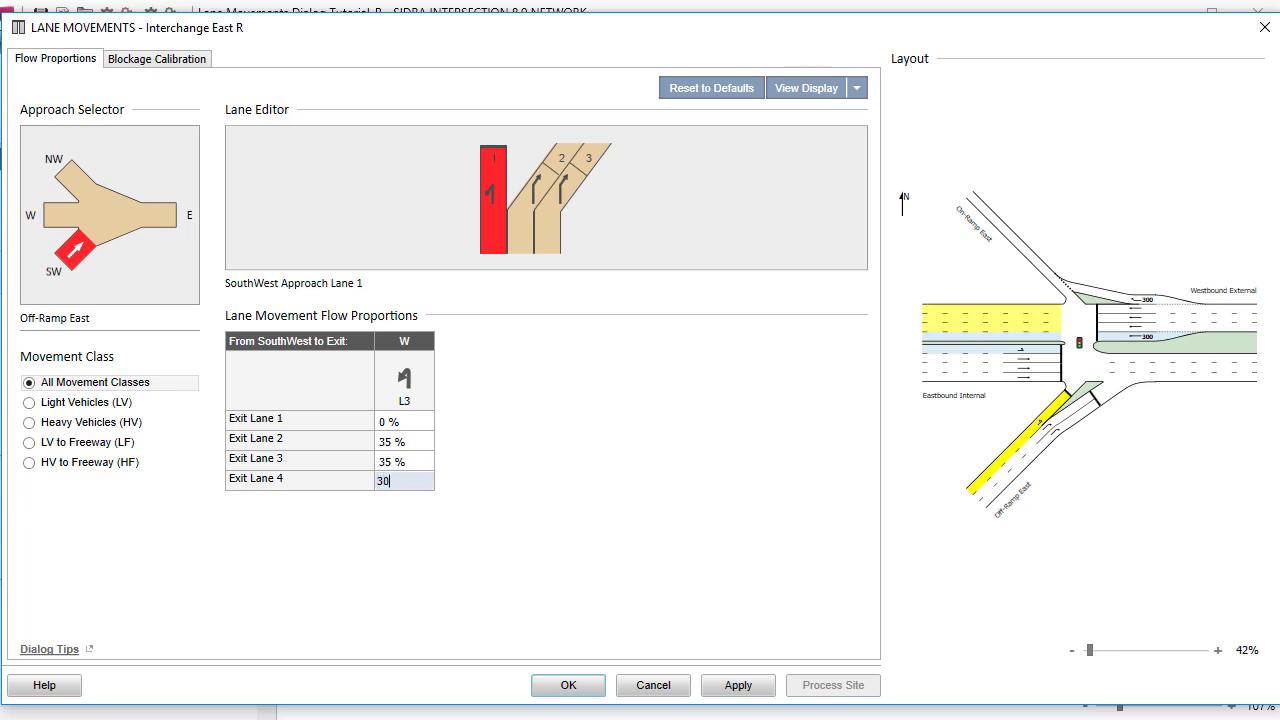
key(Return)
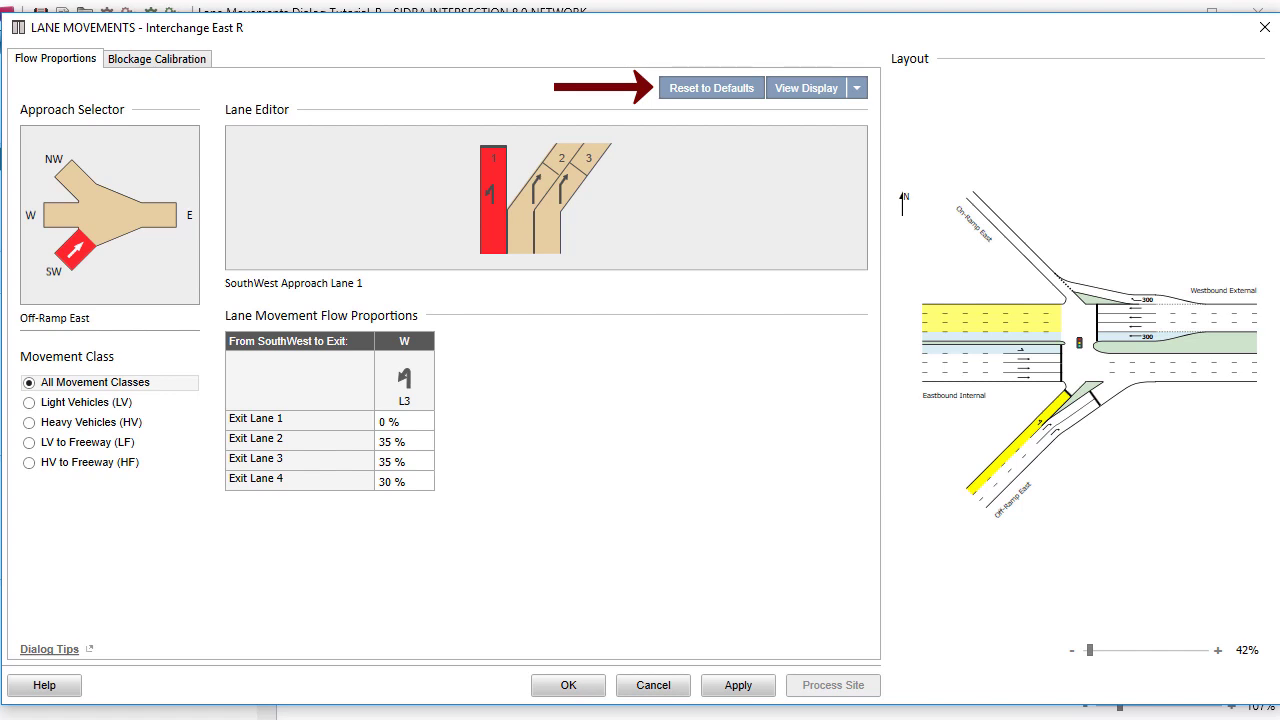
Confirm the Off-Ramp East flow proportions with OK
click(588, 686)
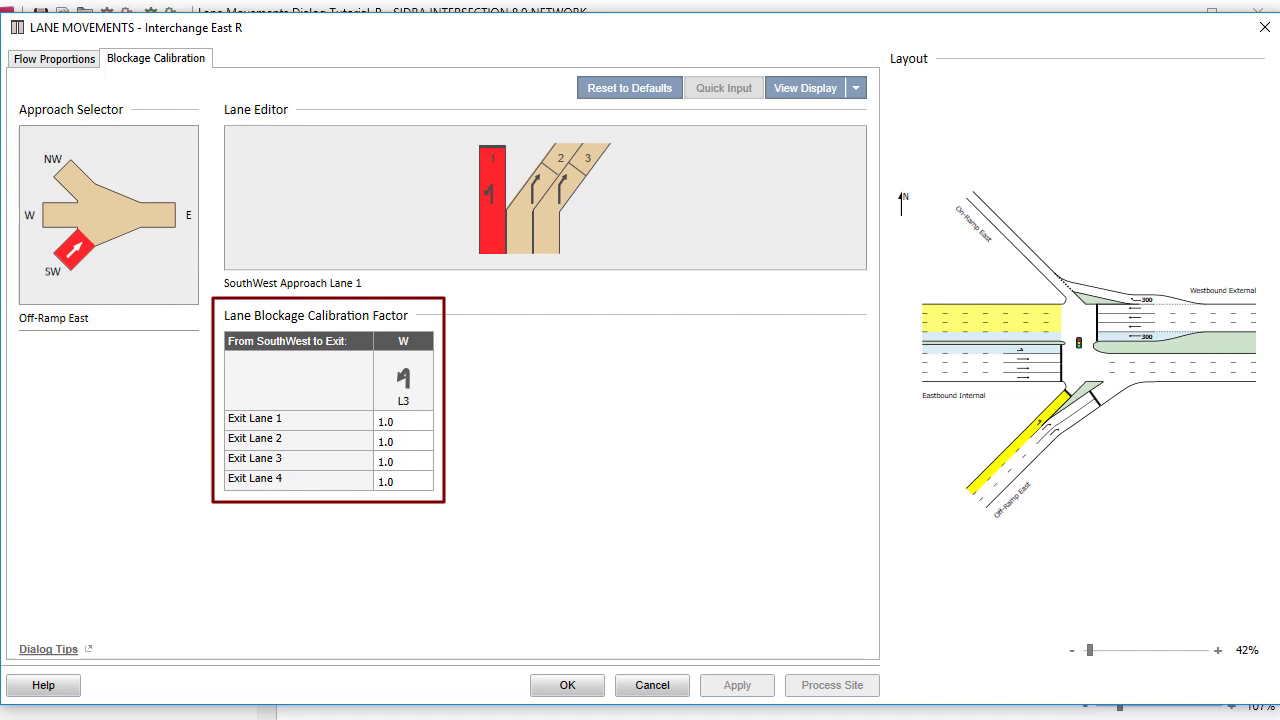
Enter blockage calibration factors 1.2 for exit lane 2 and 0.8 for exit lane 4
click(403, 441)
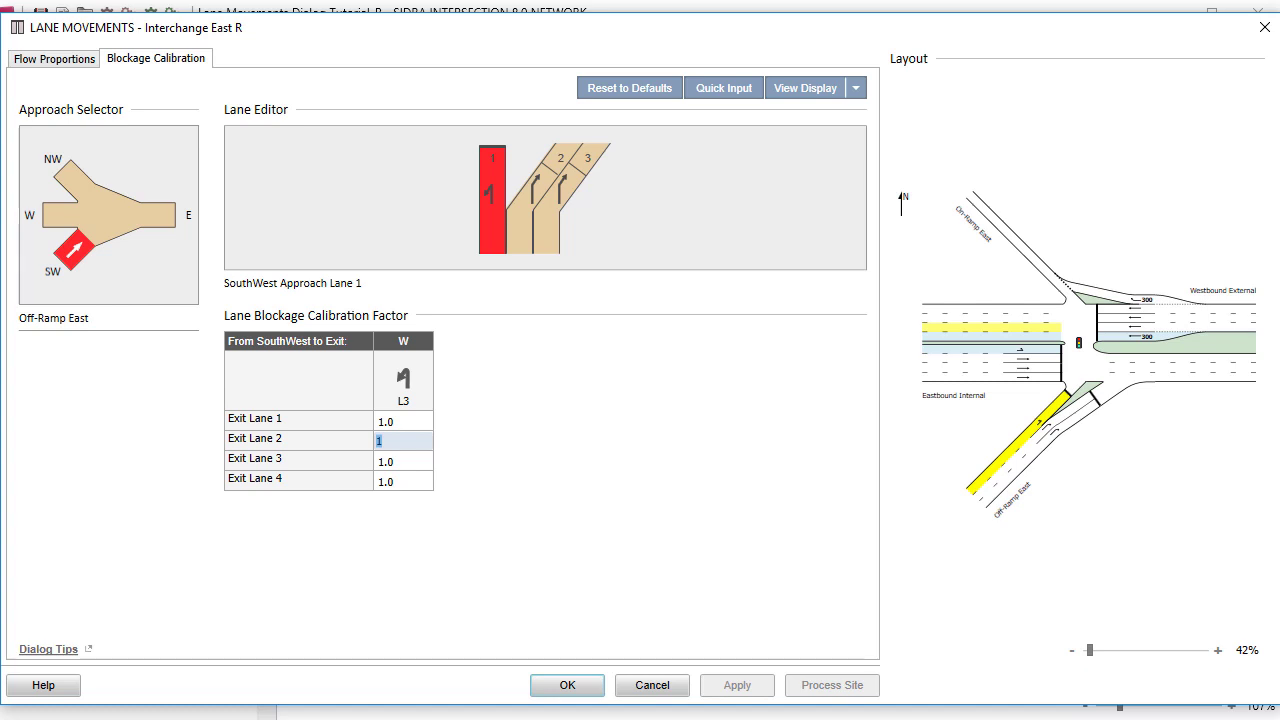
text(1.2)
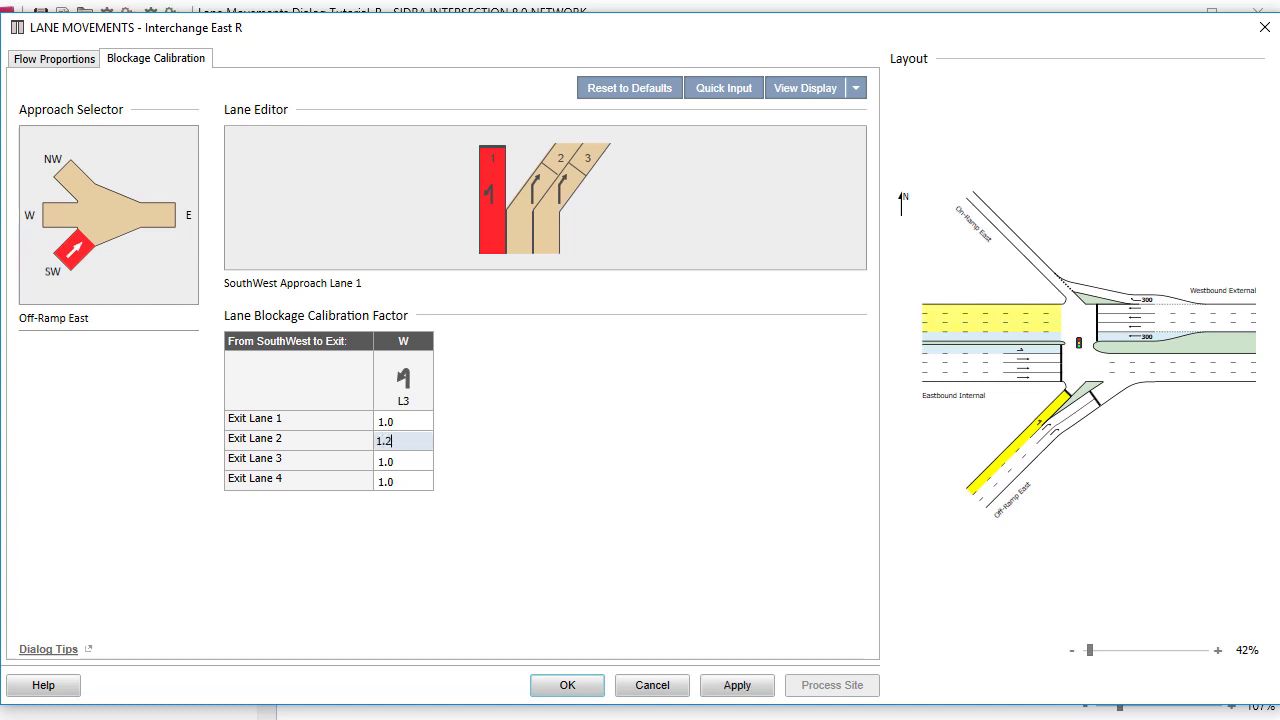
key(Down)
key(Down)
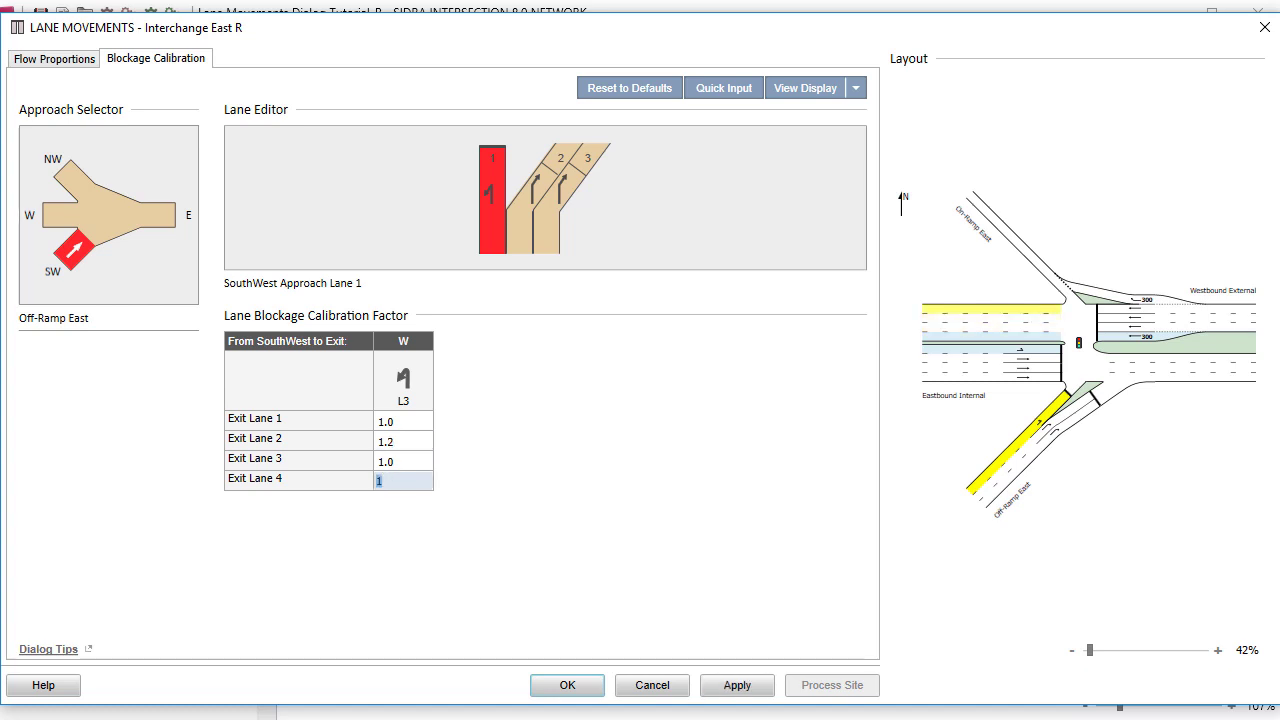
text(0.)
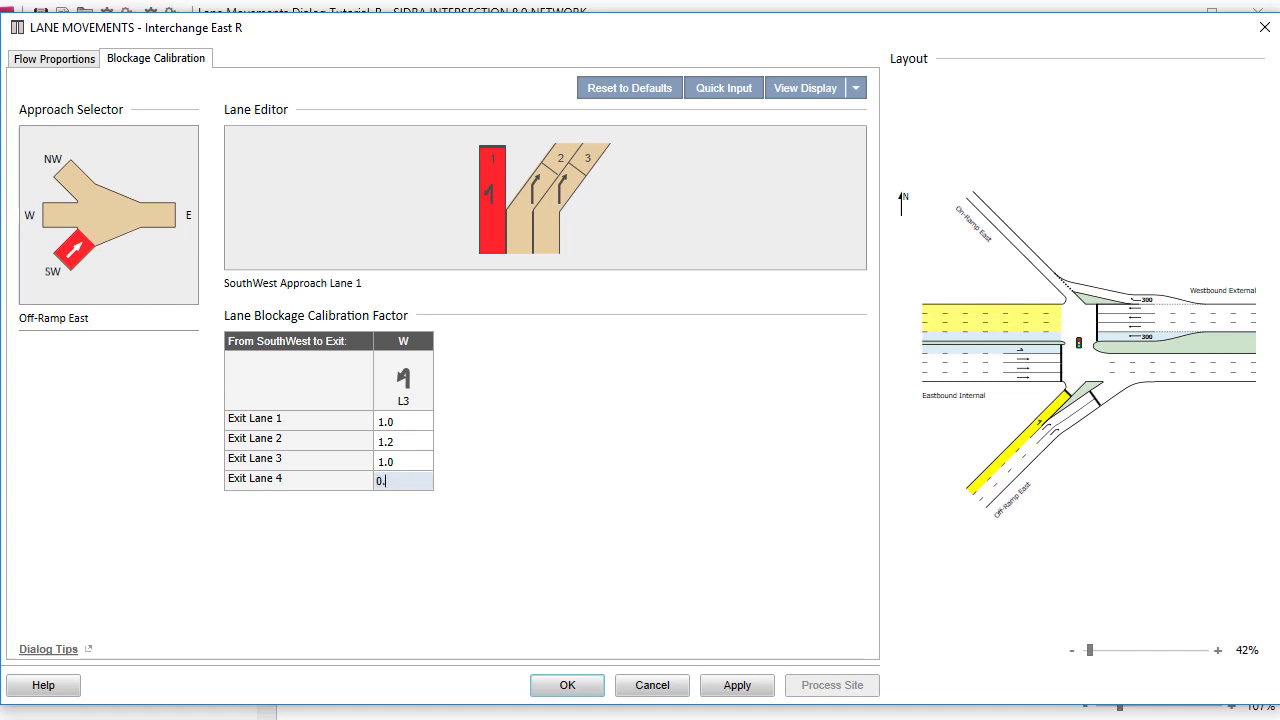
text(8)
key(Return)
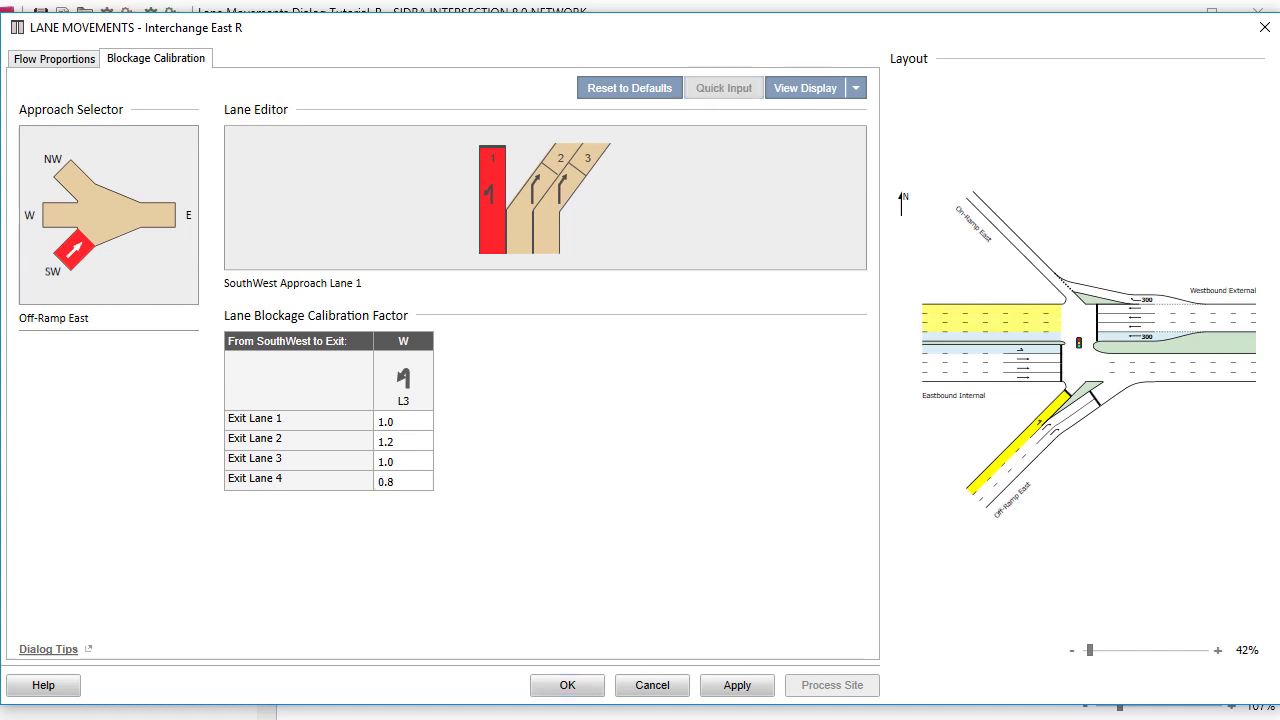